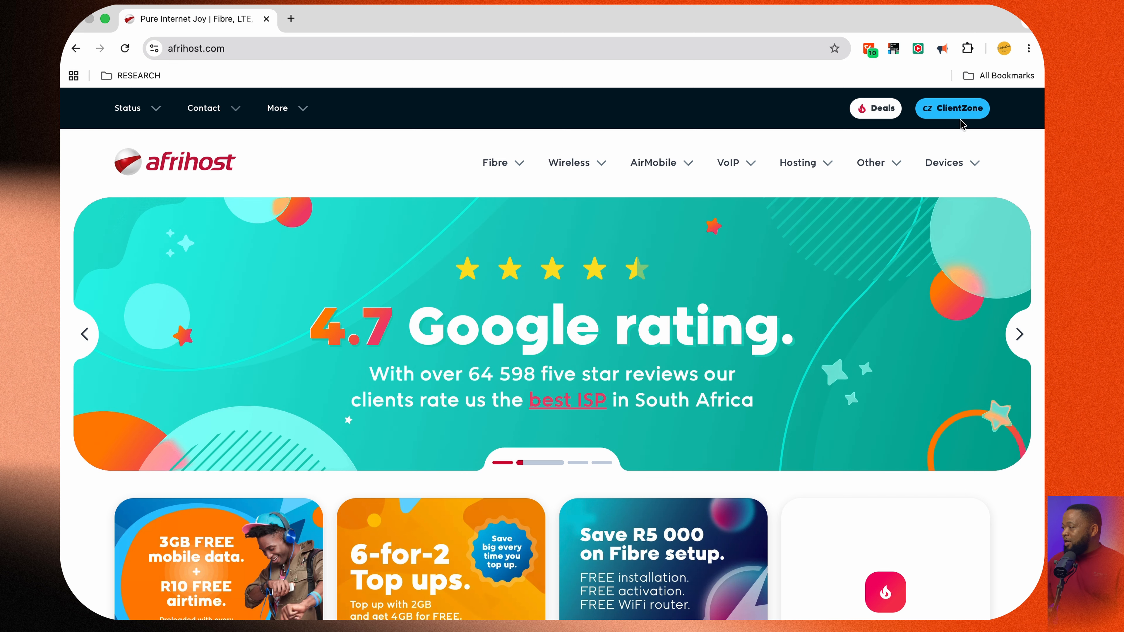
Open ClientZone and log into the Website Manager for the techsimcard.online hosting package
left_click(947, 111)
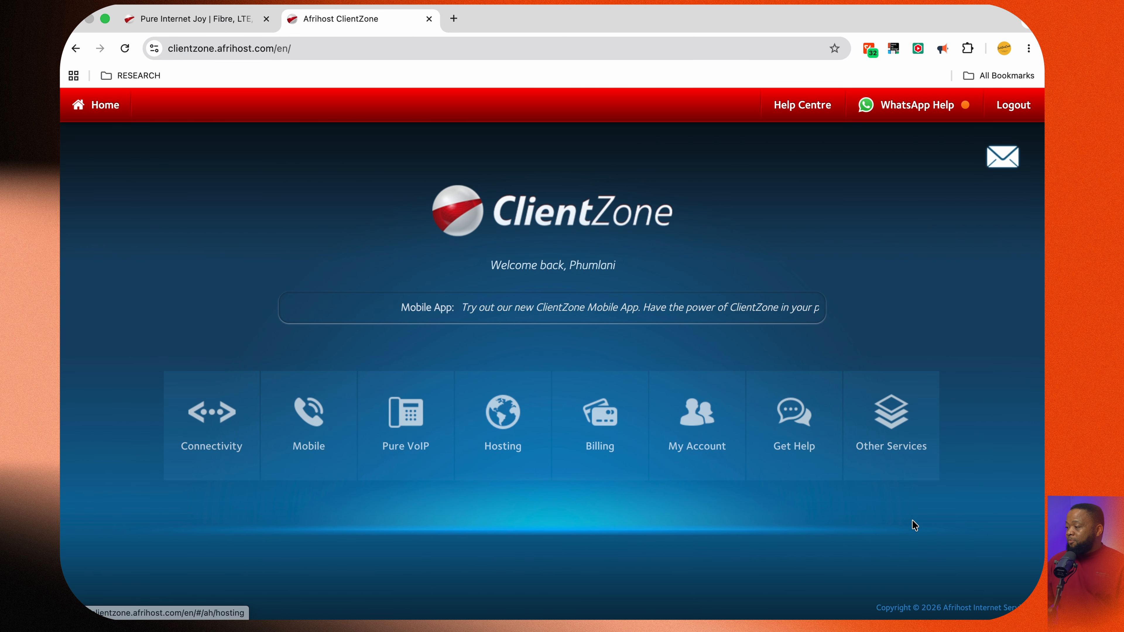
left_click(508, 437)
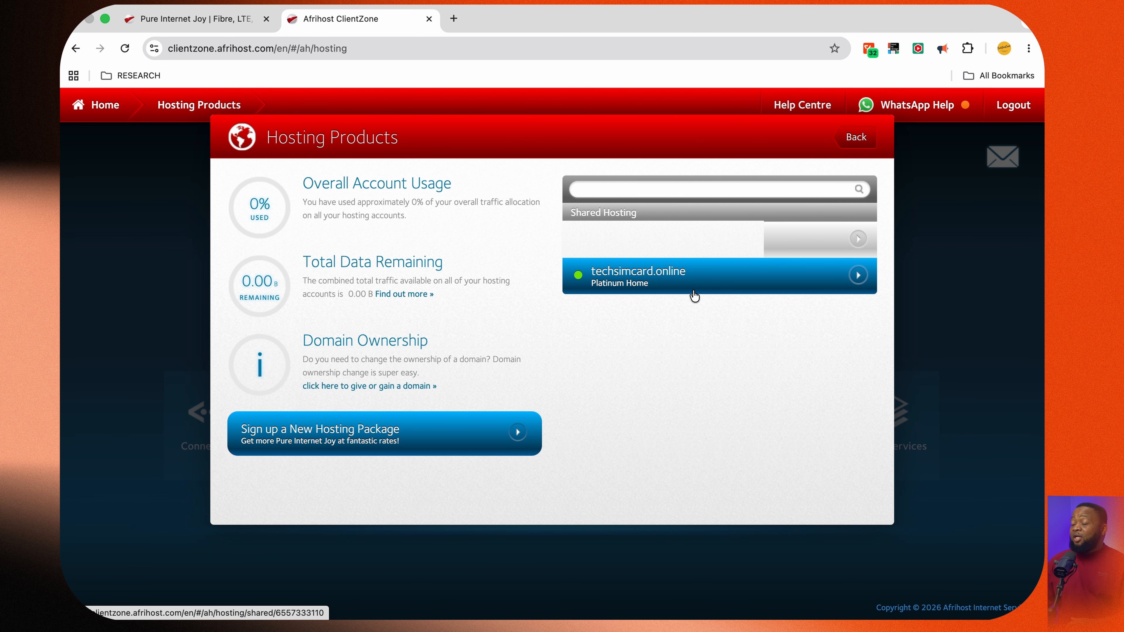
left_click(708, 282)
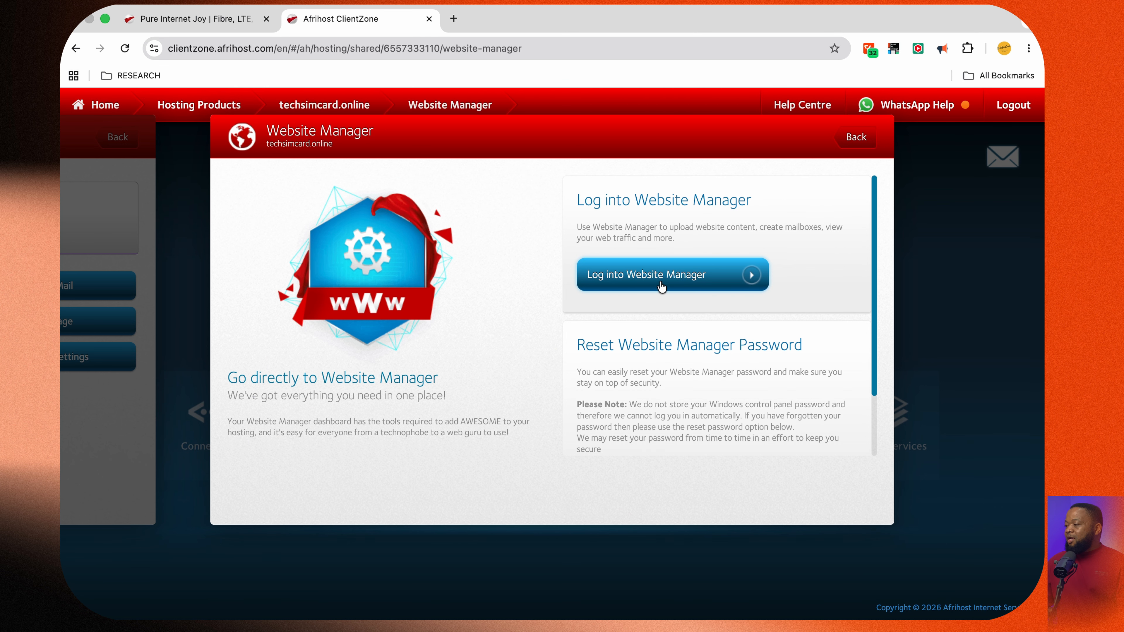
left_click(662, 276)
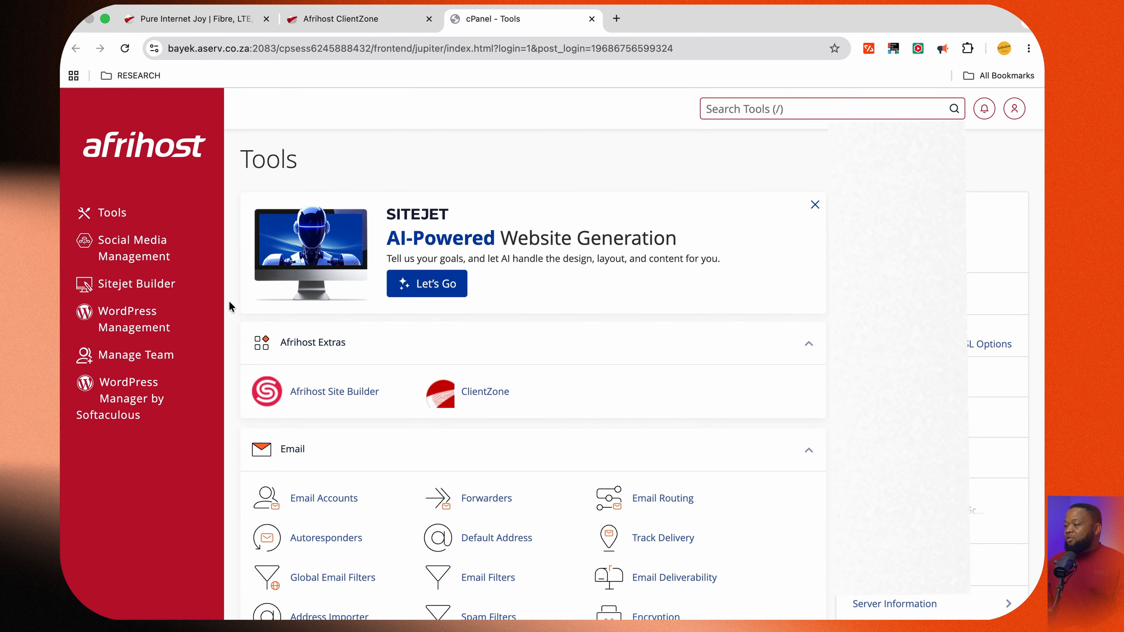
Browse the cPanel tools list to see the available sections
scroll(645, 377, "down", 20)
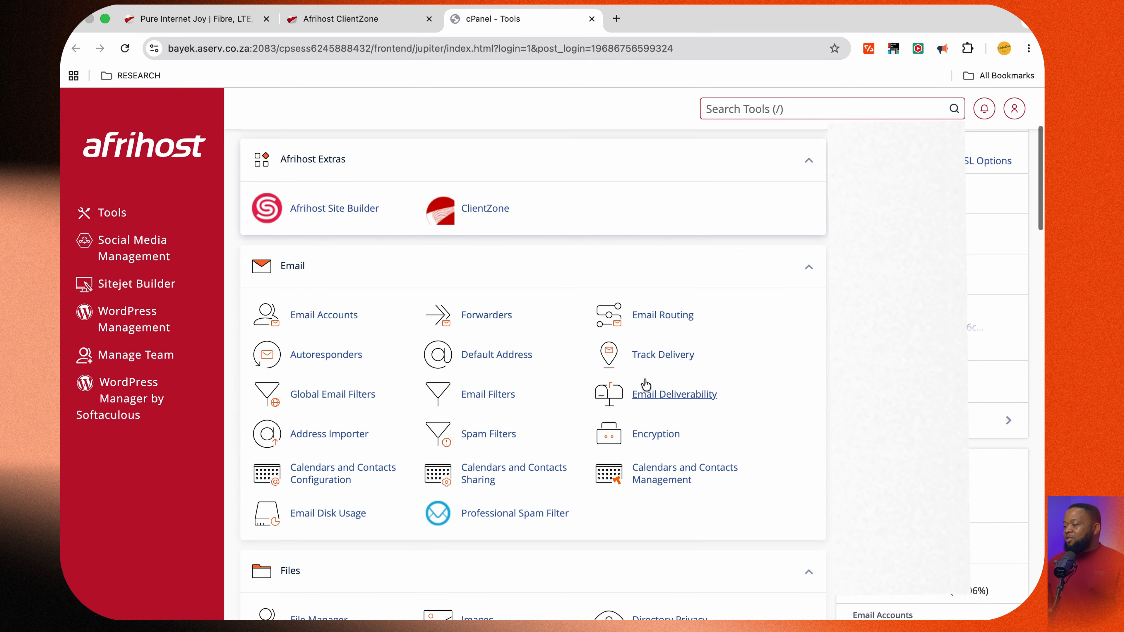
scroll(643, 377, "down", 10)
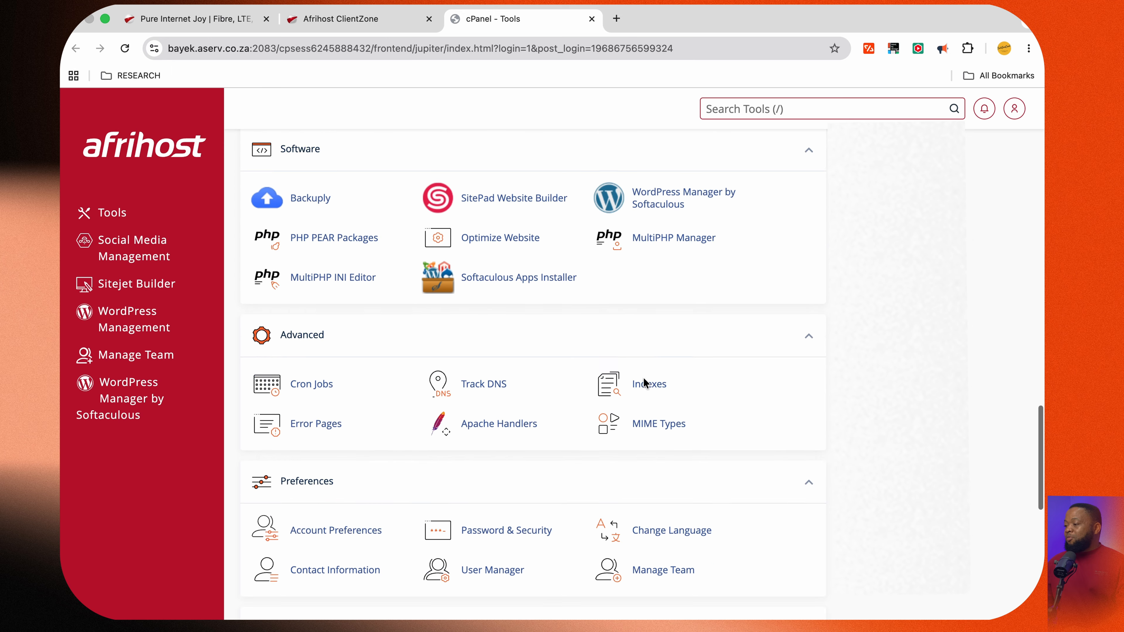
scroll(643, 377, "up", 20)
scroll(644, 379, "up", 3)
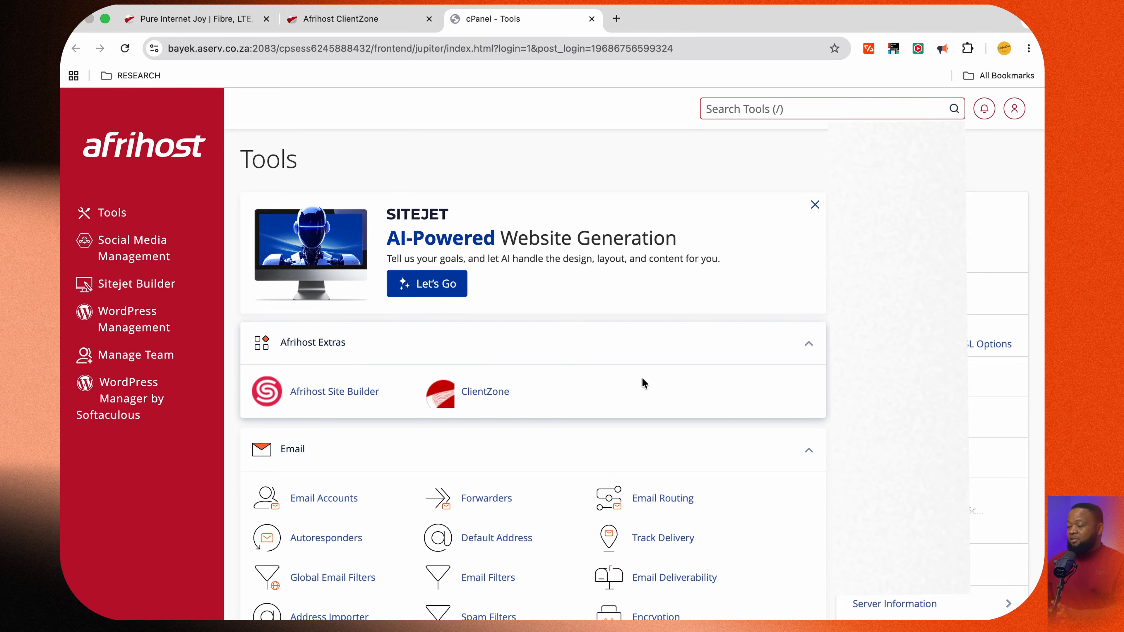
scroll(643, 378, "down", 3)
scroll(643, 377, "down", 6)
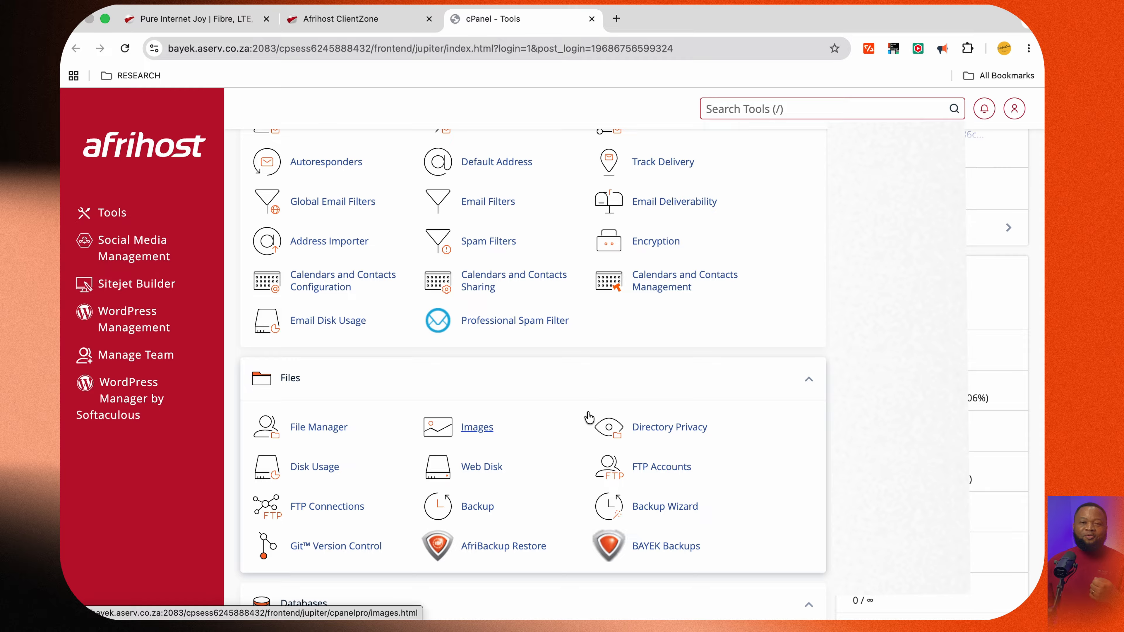
scroll(589, 417, "up", 10)
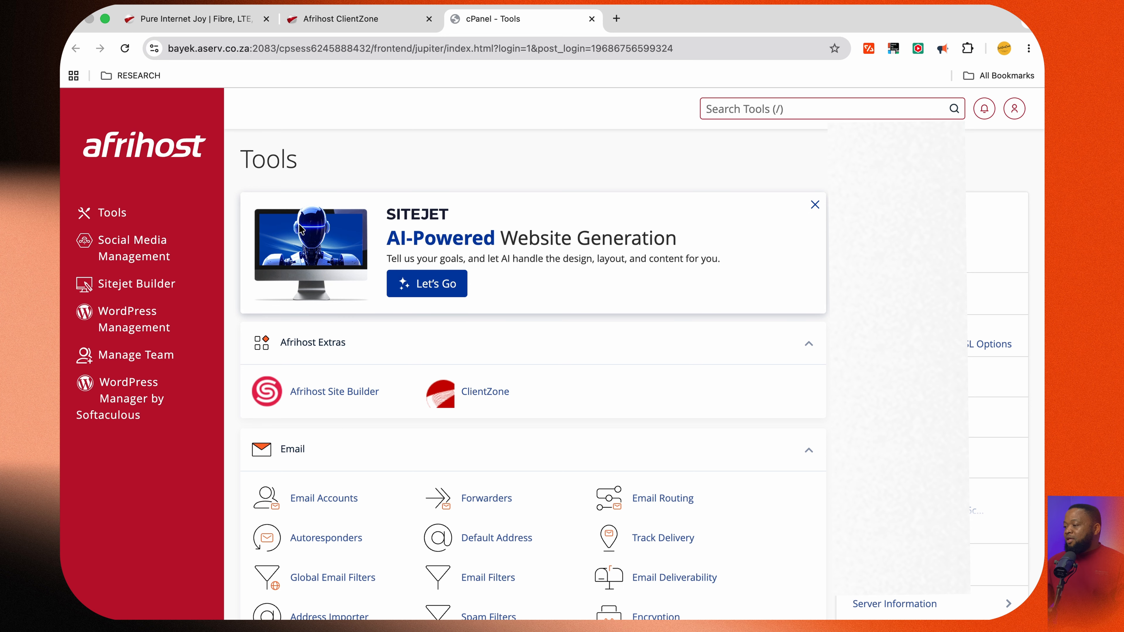
Launch Sitejet's AI-powered website generation and choose the AI Website Generator as the starting point
left_click(436, 293)
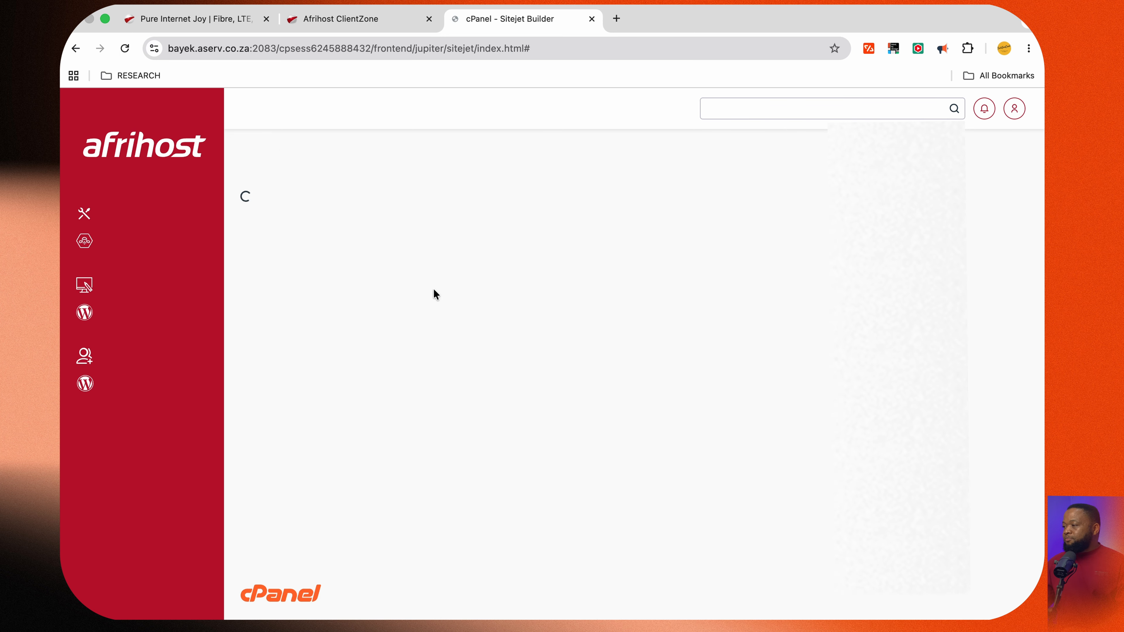
left_click(967, 397)
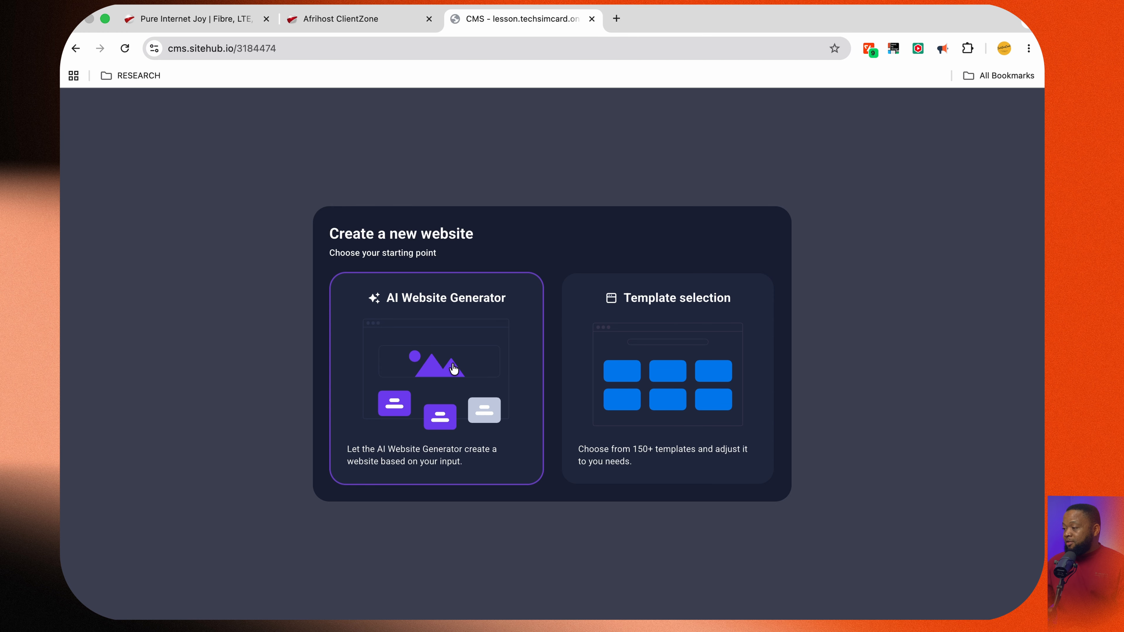
left_click(454, 368)
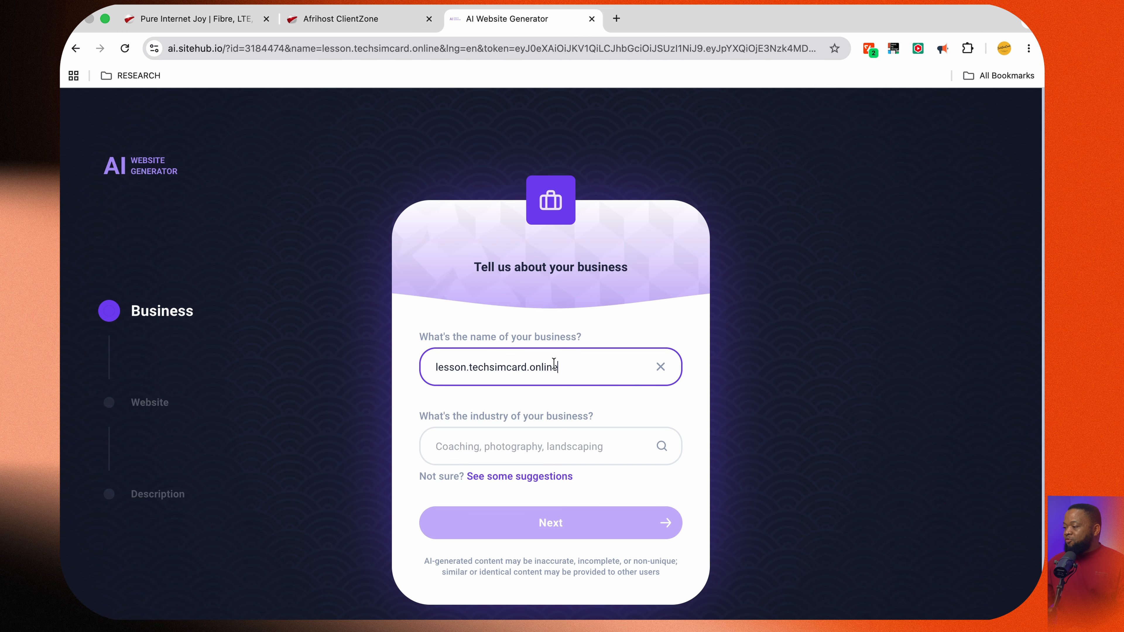
Replace the business name with "Thabo Steel & CO"
triple_click(571, 367)
type("Thabo")
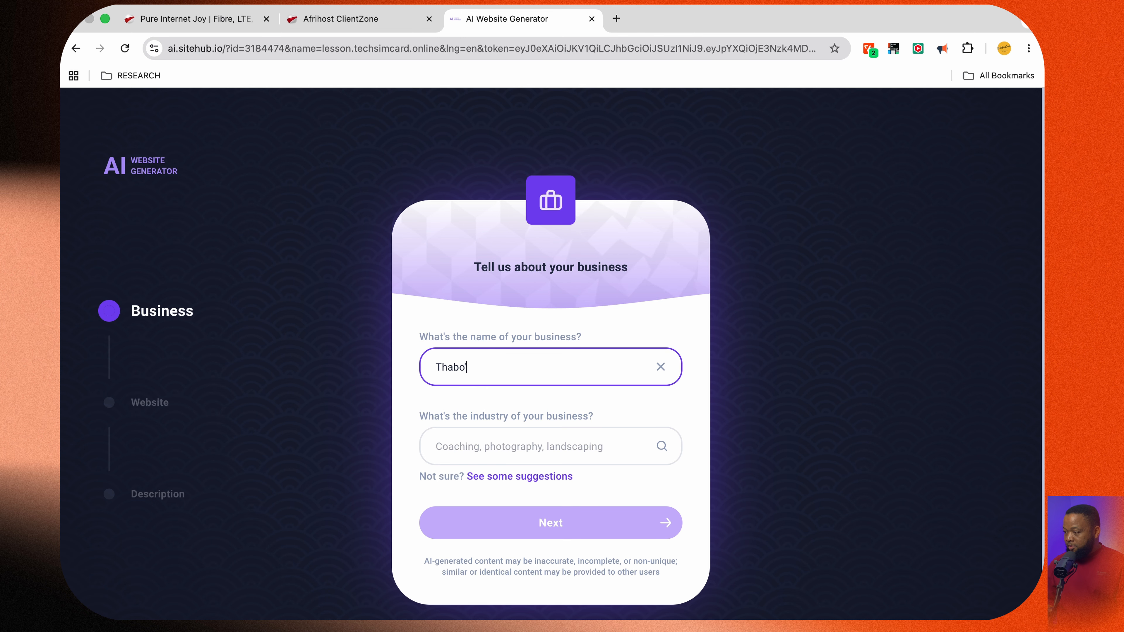
type(" Stee")
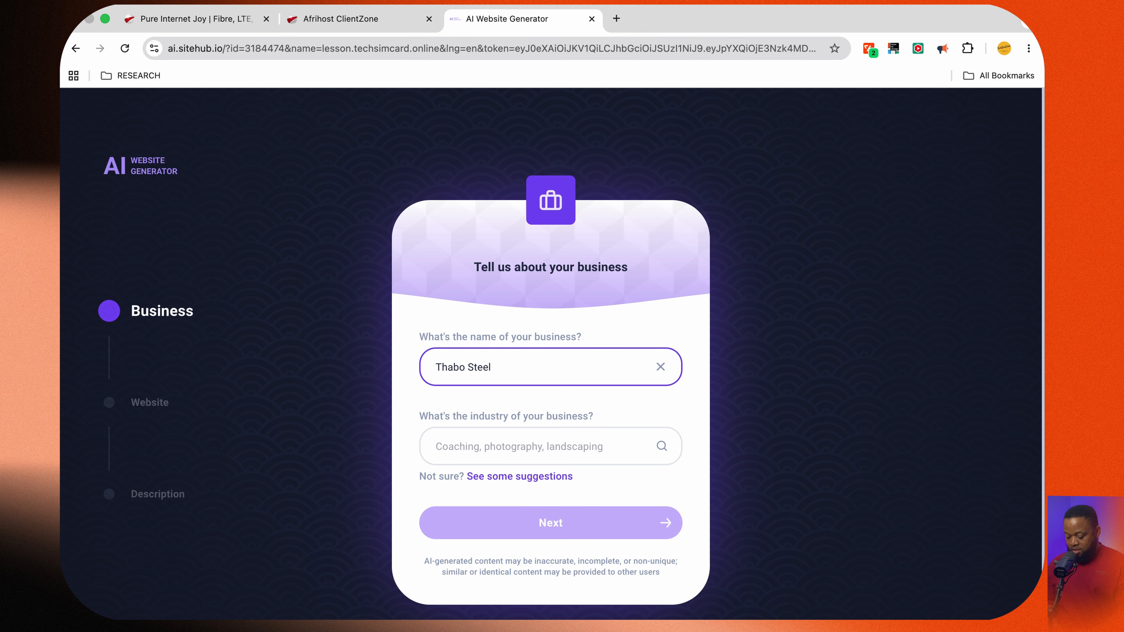
type("l & CO")
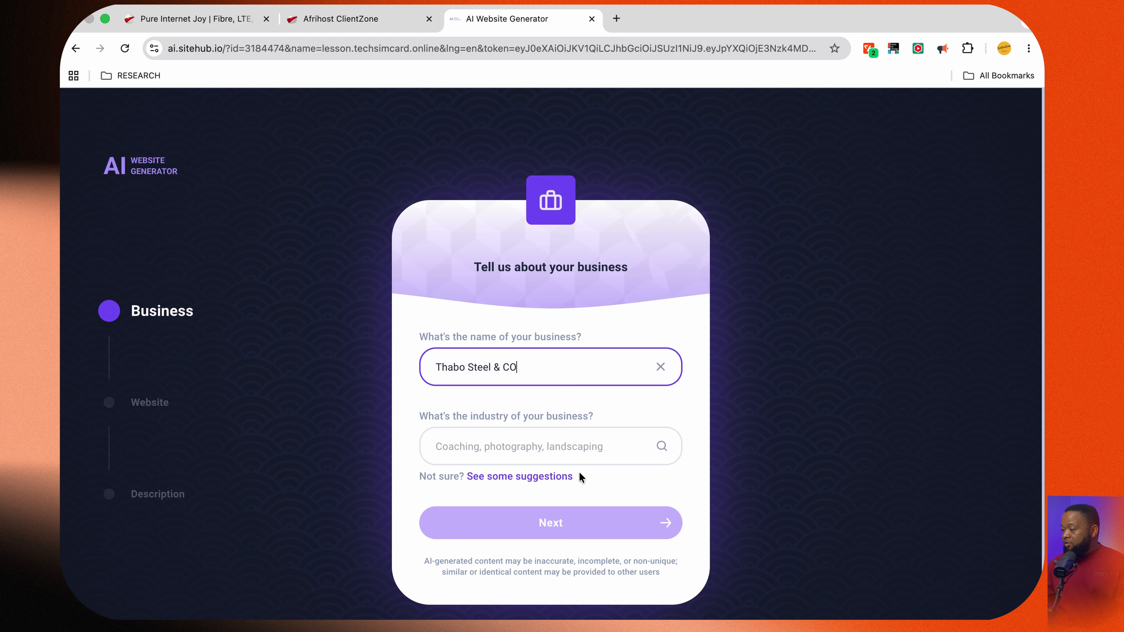
Set the business industry to Auto Repair Shop and continue with the One-Pager layout
left_click(531, 446)
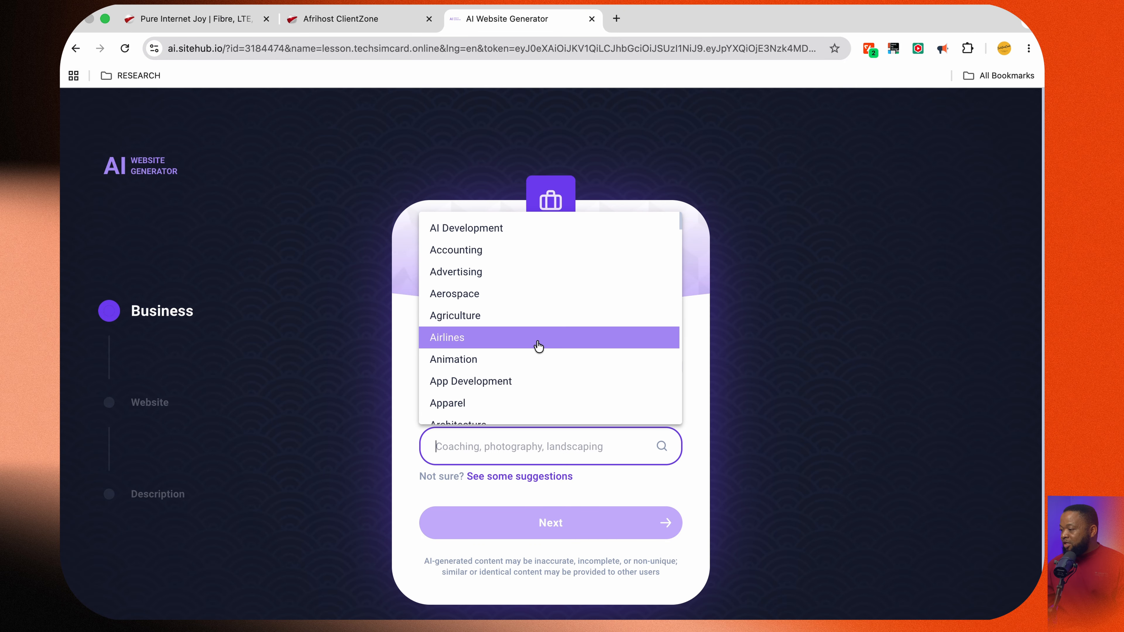
scroll(534, 342, "down", 5)
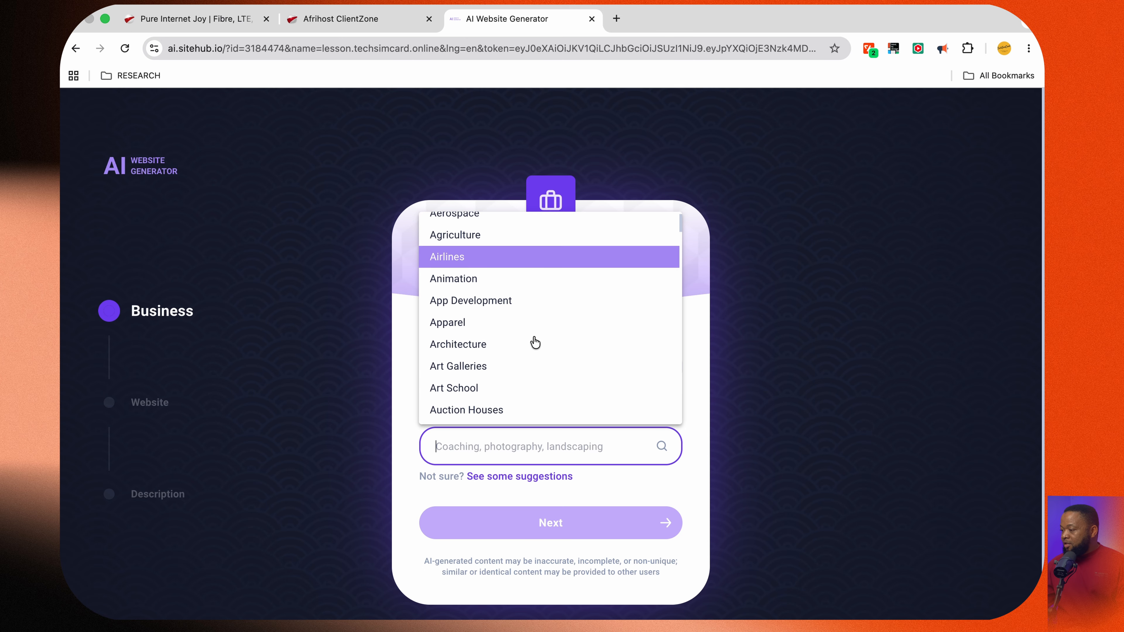
scroll(534, 342, "down", 2)
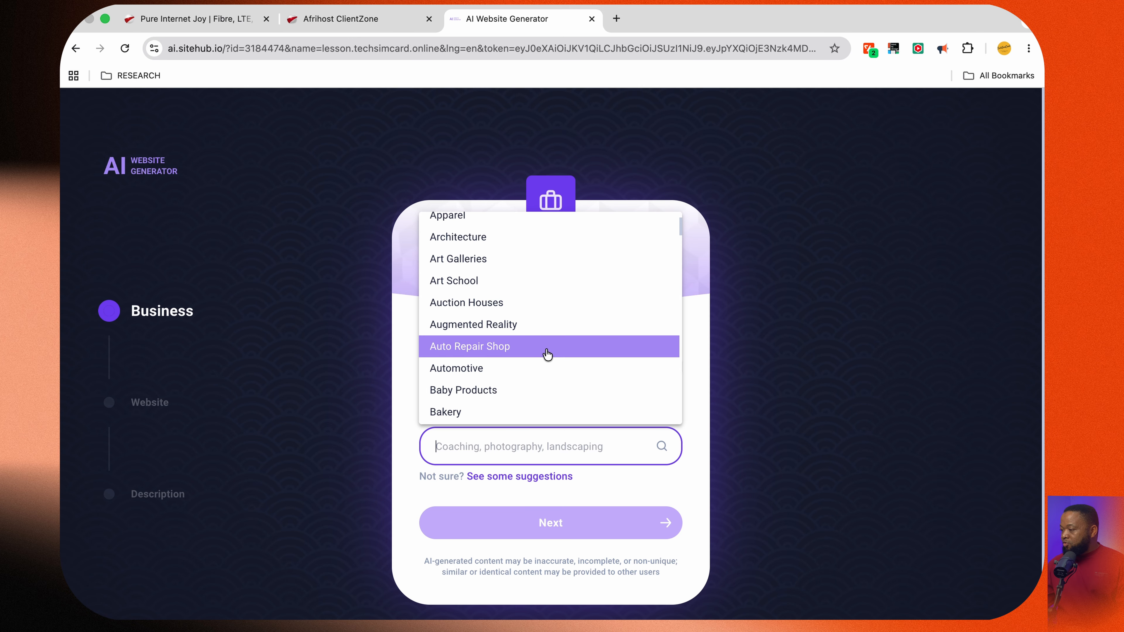
left_click(548, 354)
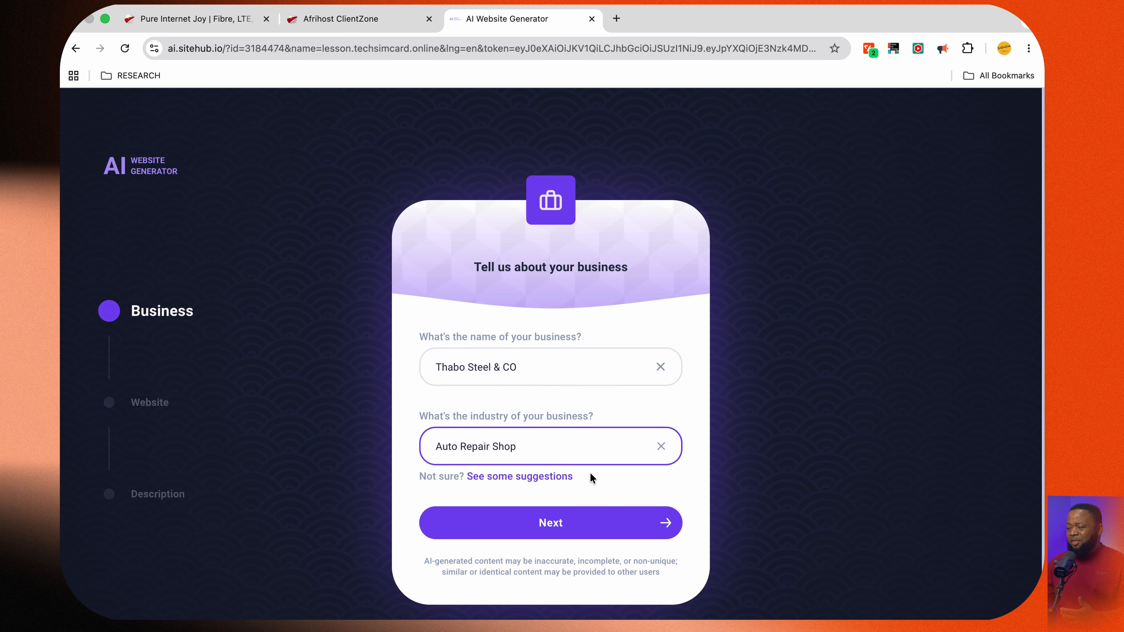
left_click(574, 526)
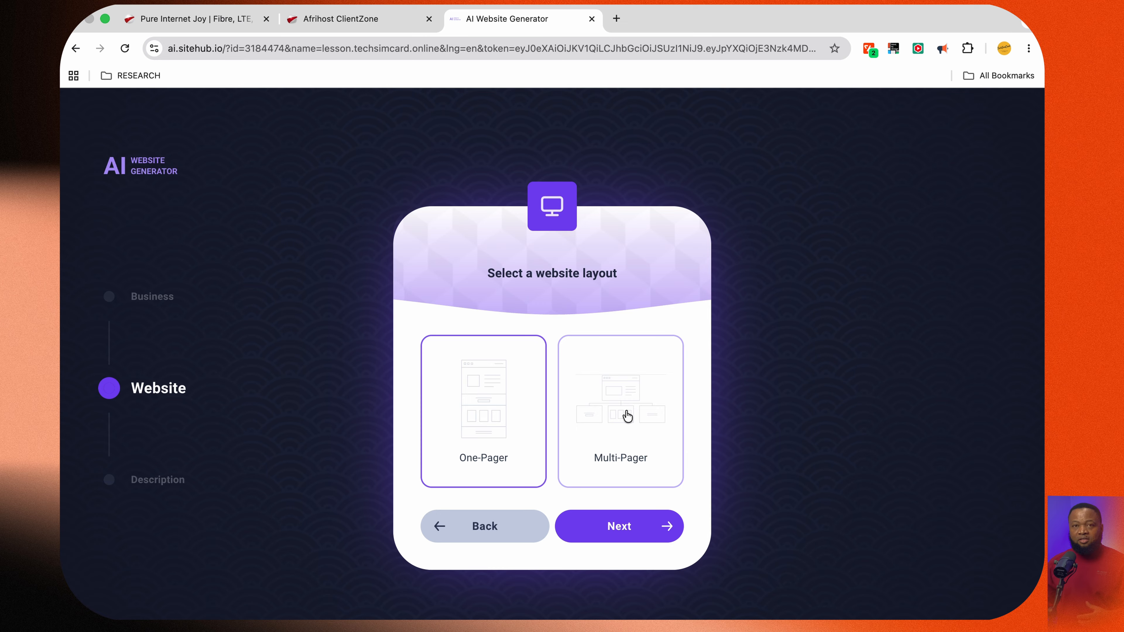
left_click(617, 526)
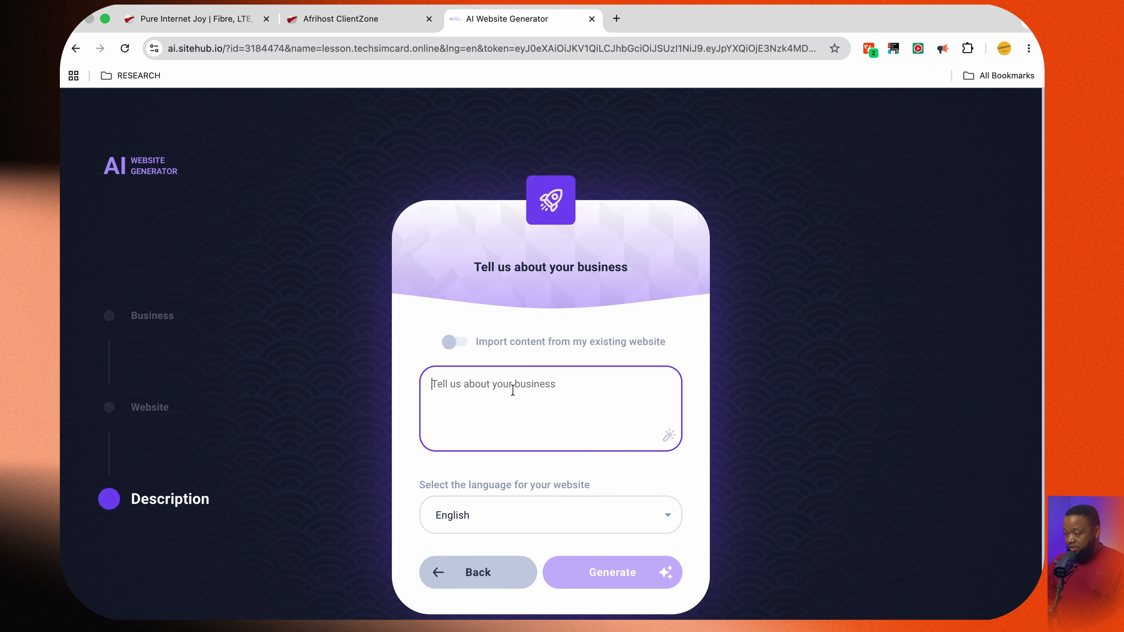
Describe the business as "Build me a website for steel manufacturing company, that specializes in supplying big businesses" and generate the website
type("B")
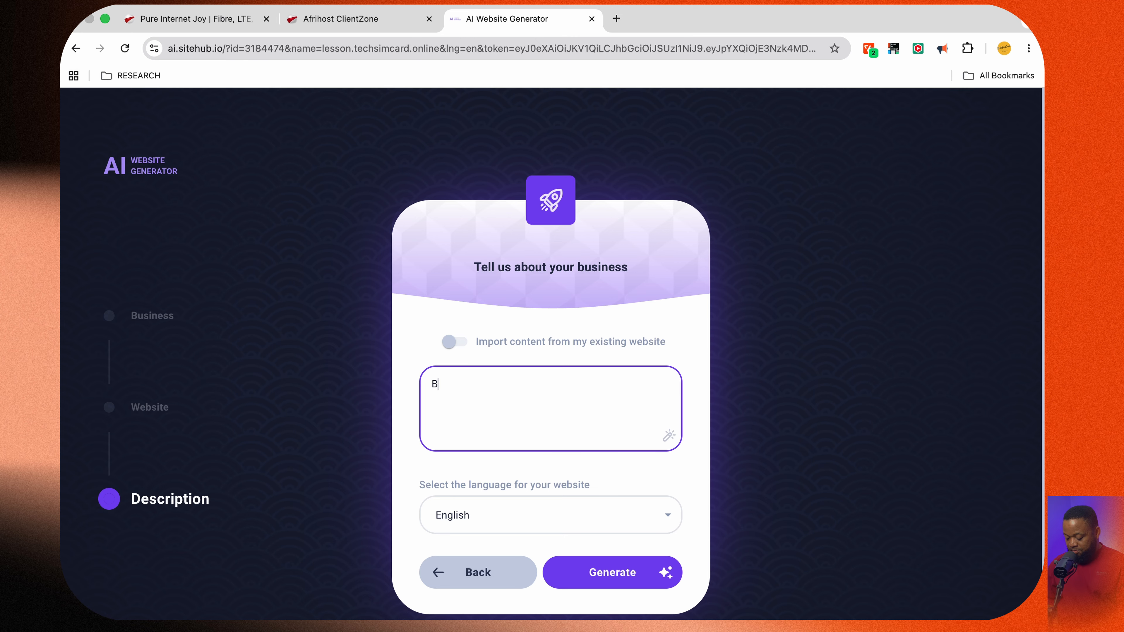
type("uil")
key("BackSpace")
type("ild me a websi")
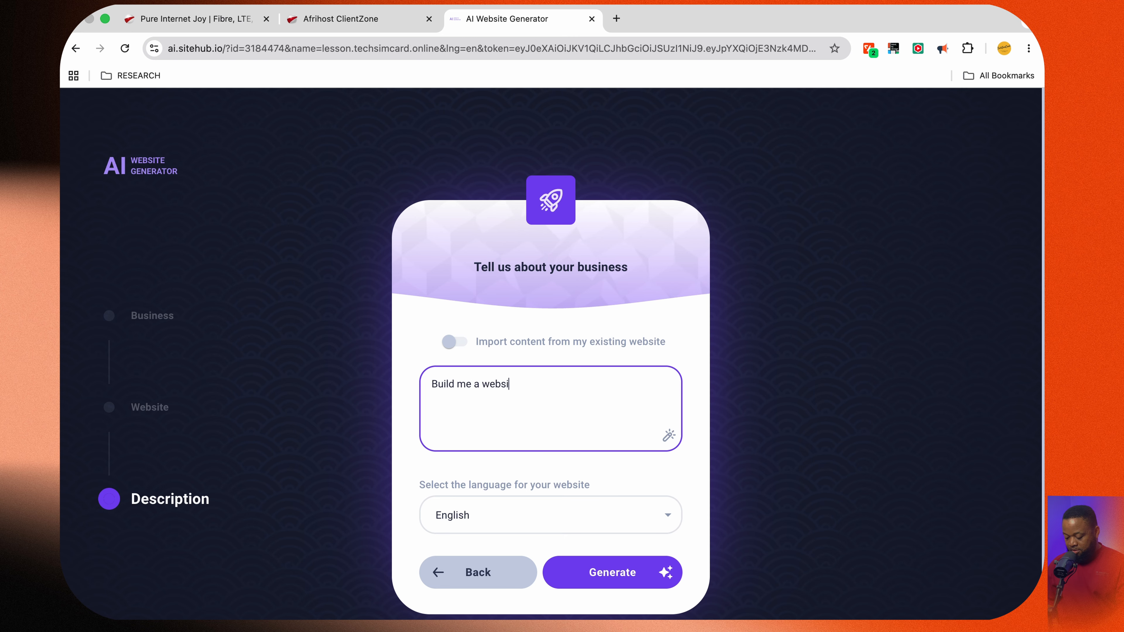
type("te for steel company")
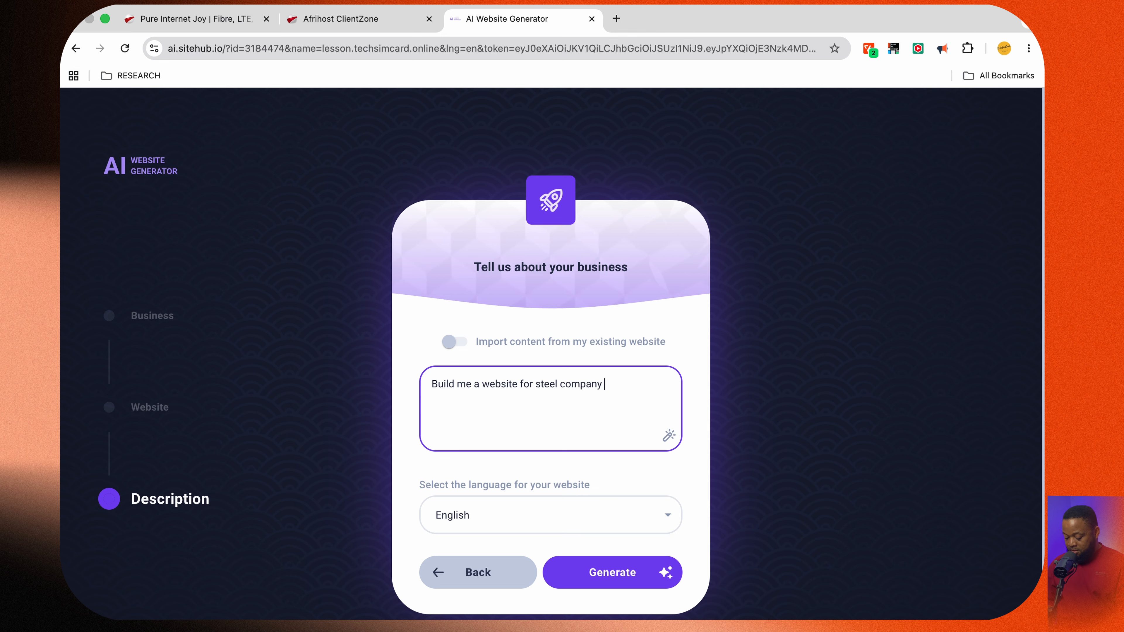
key("BackSpace")
key("BackSpace")
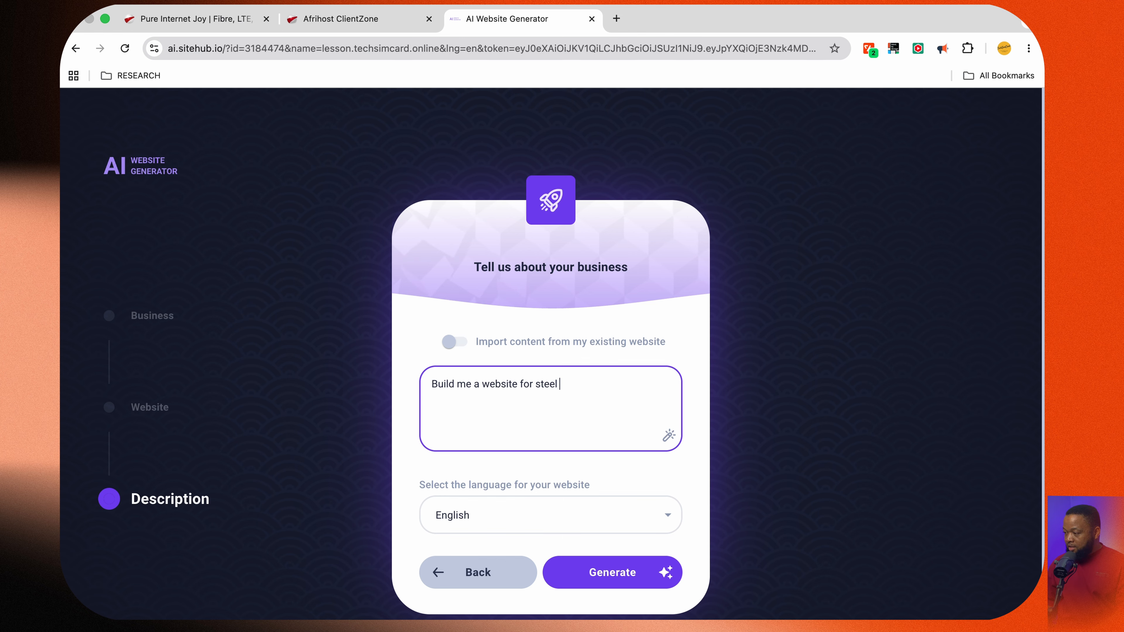
type("manufacturi")
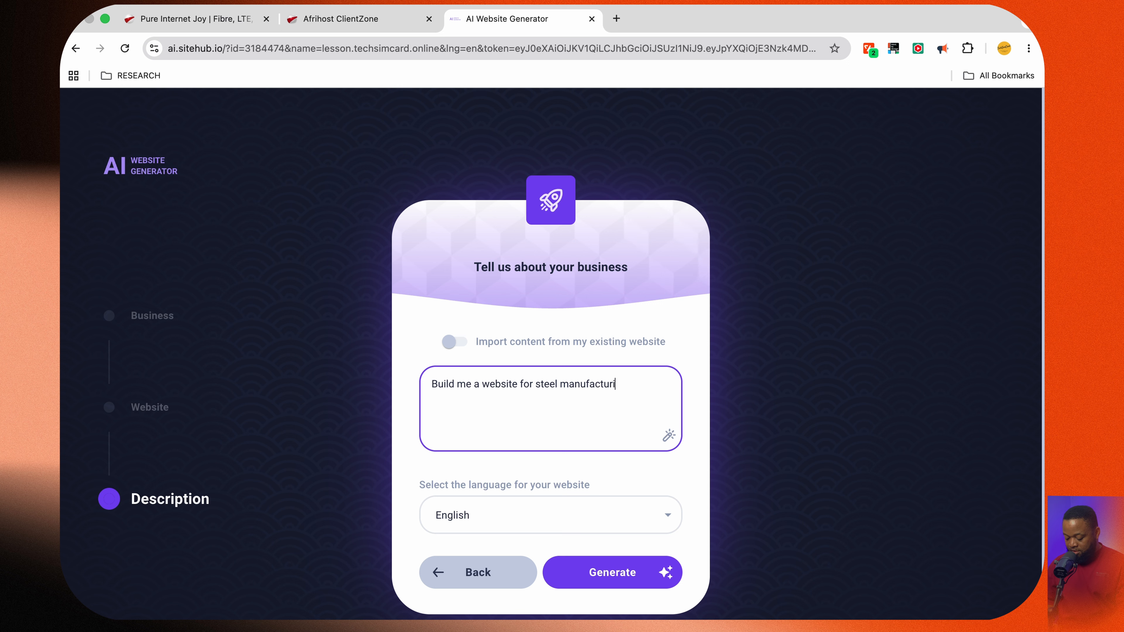
type("ng company")
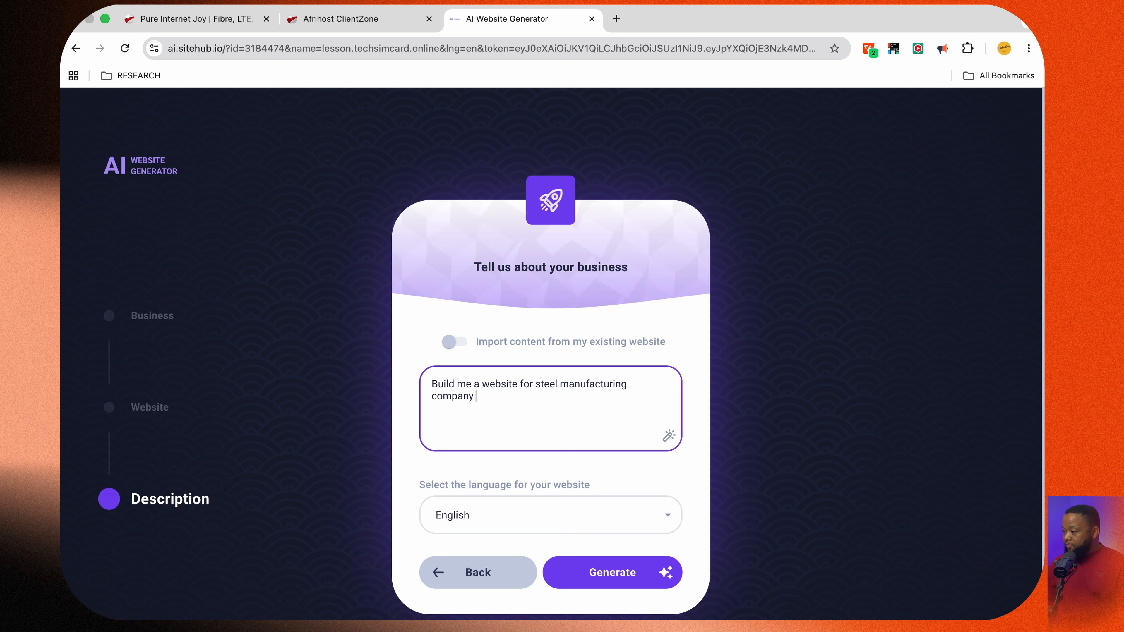
type(", th")
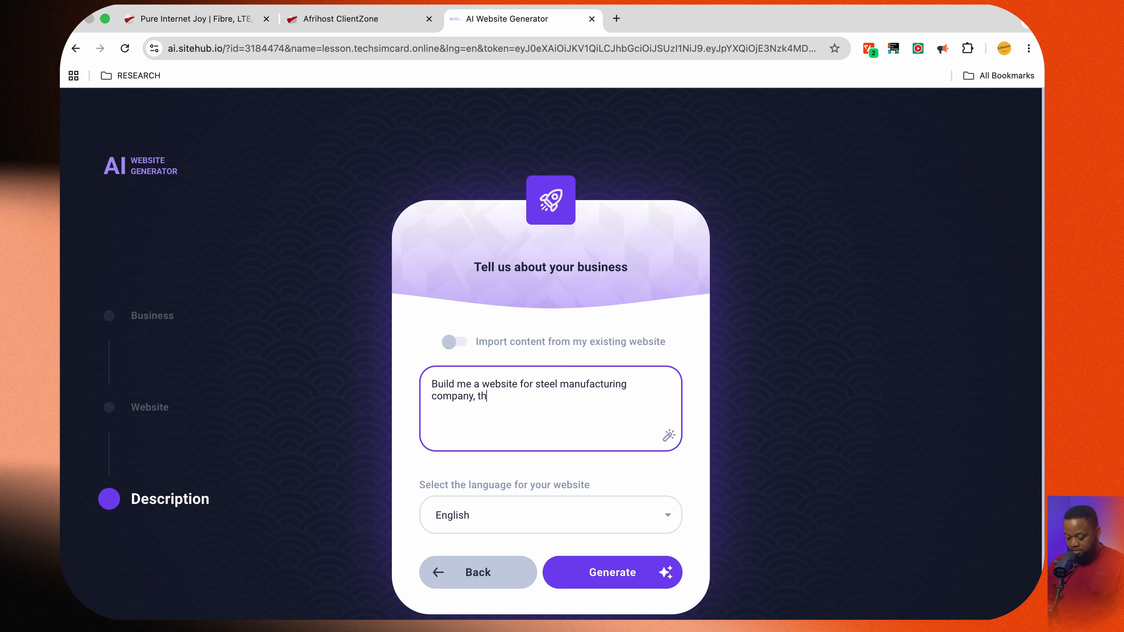
type("at specializ")
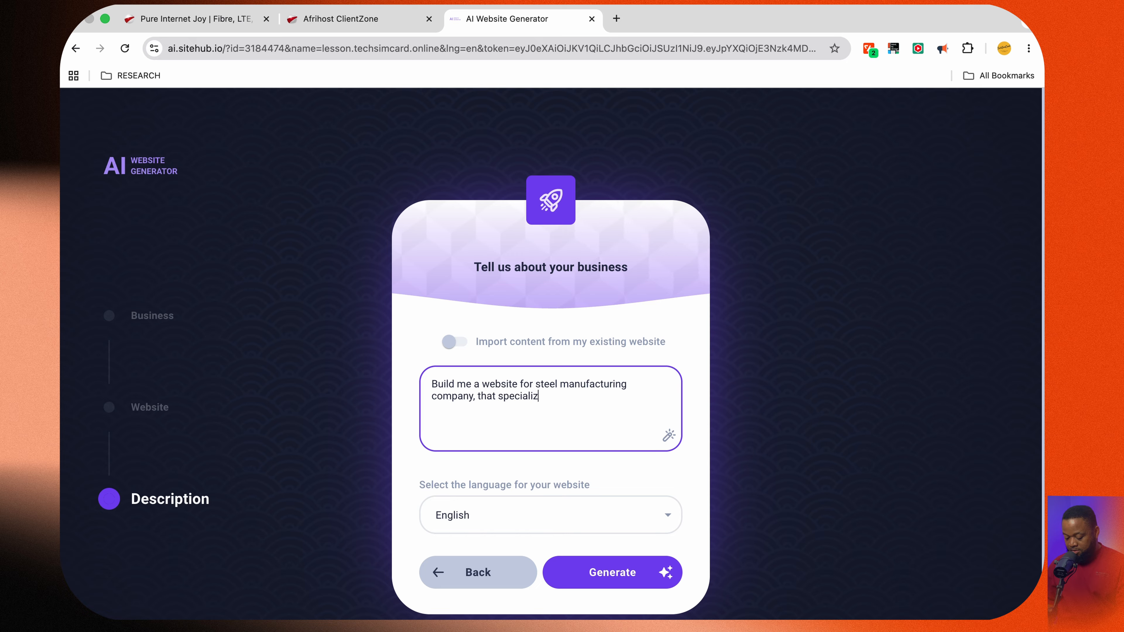
type("es in supplyi")
type("ng ")
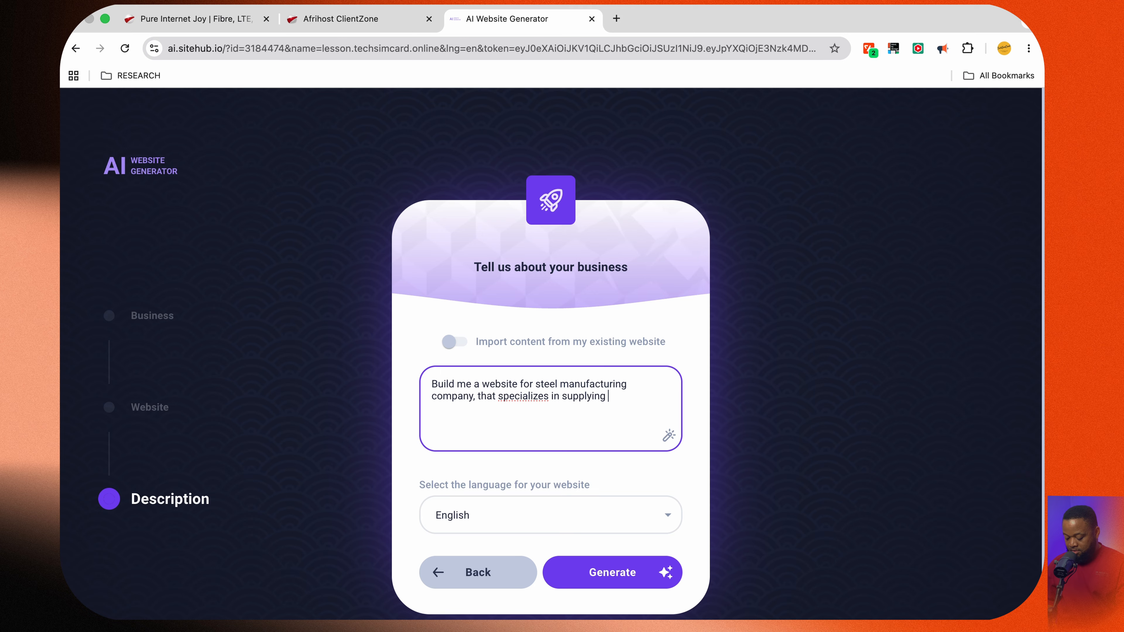
type("big busine")
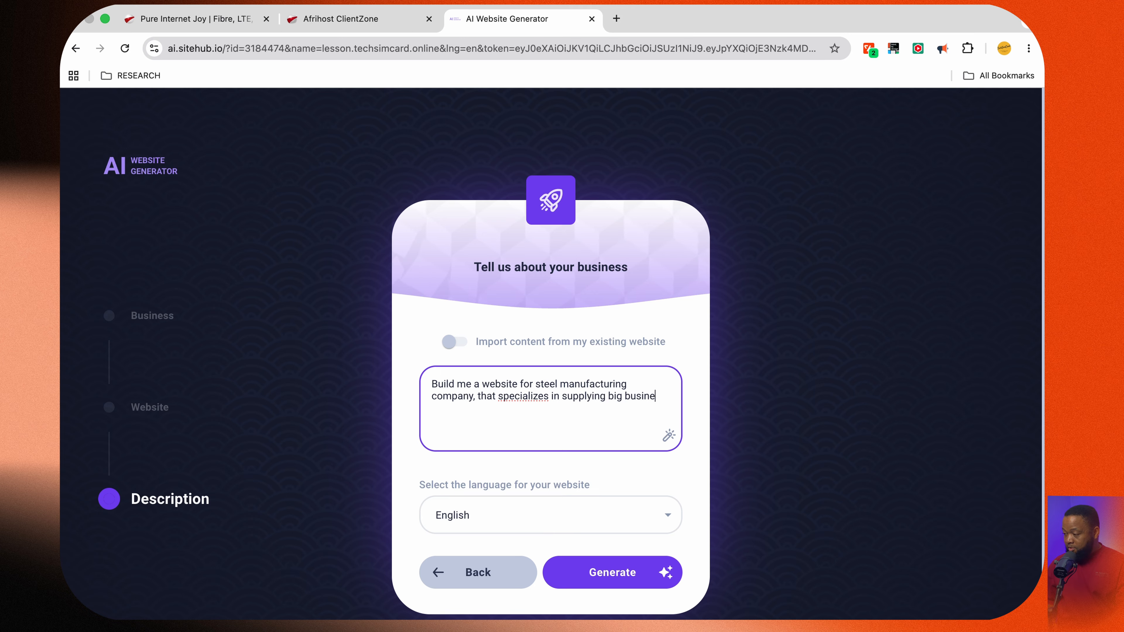
type("sses")
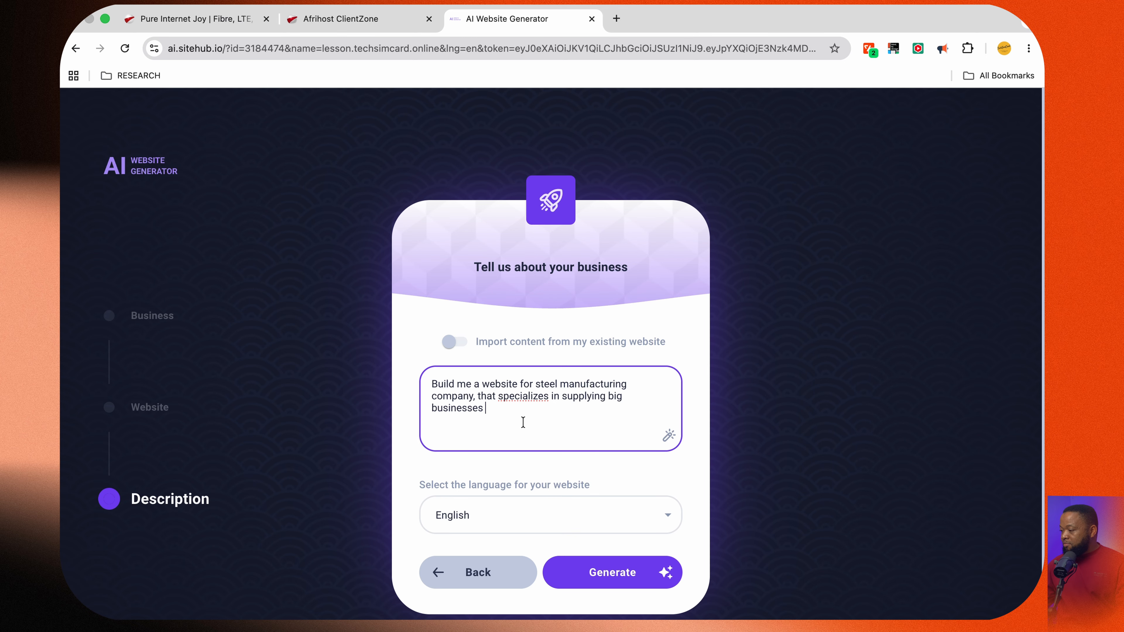
key("super+a")
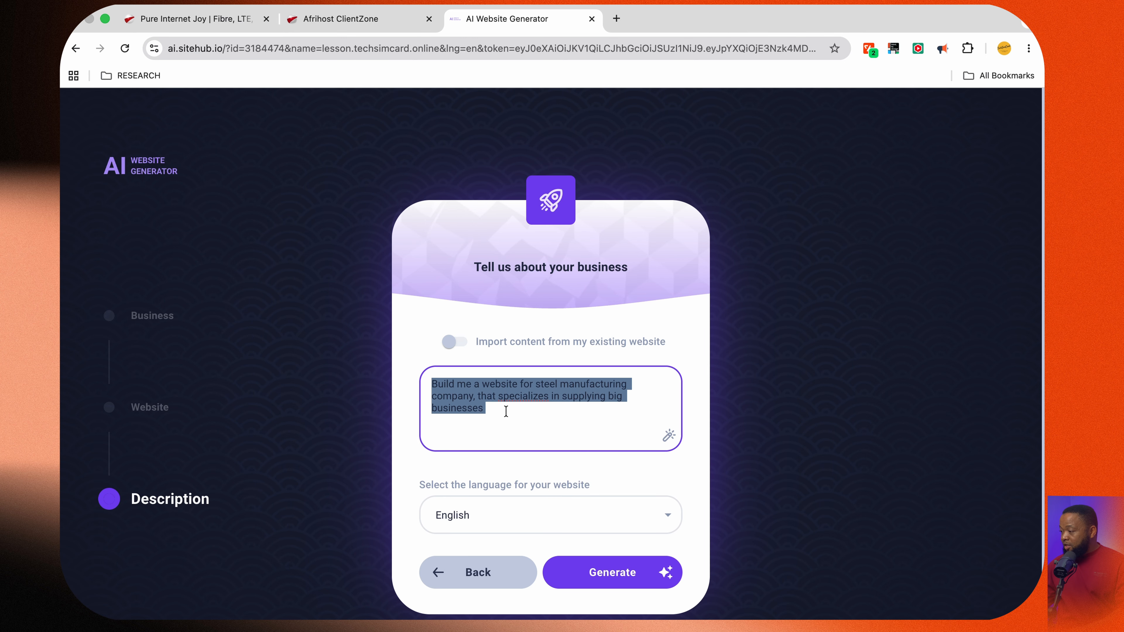
left_click(619, 583)
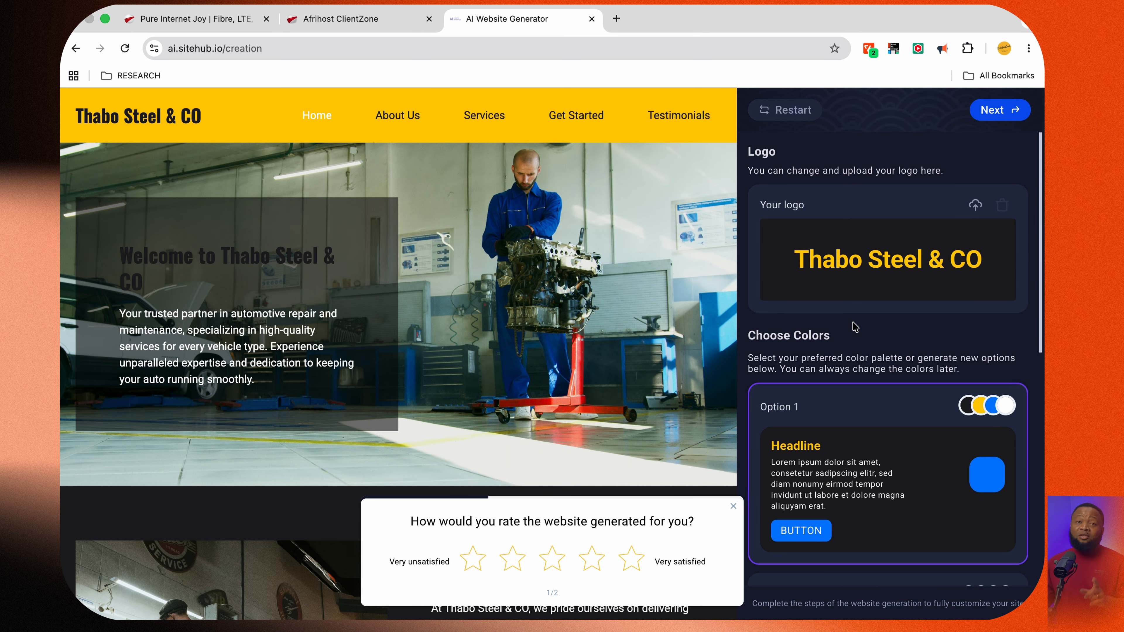
Accept the default logo colours, fonts and home page sections and open the generated site for editing
left_click(995, 111)
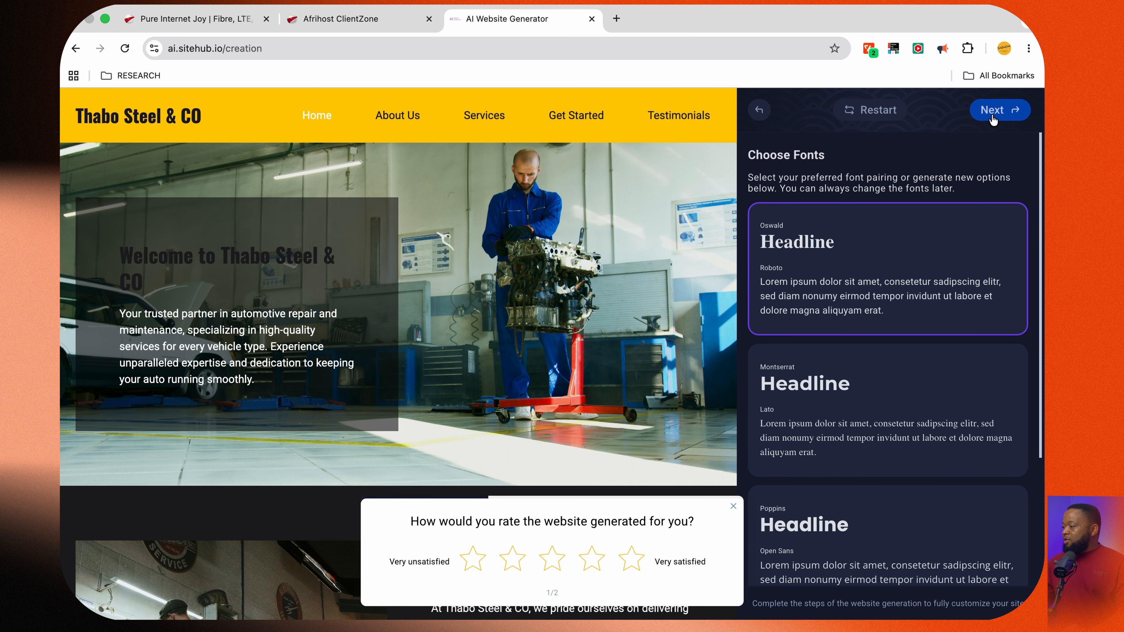
left_click(998, 115)
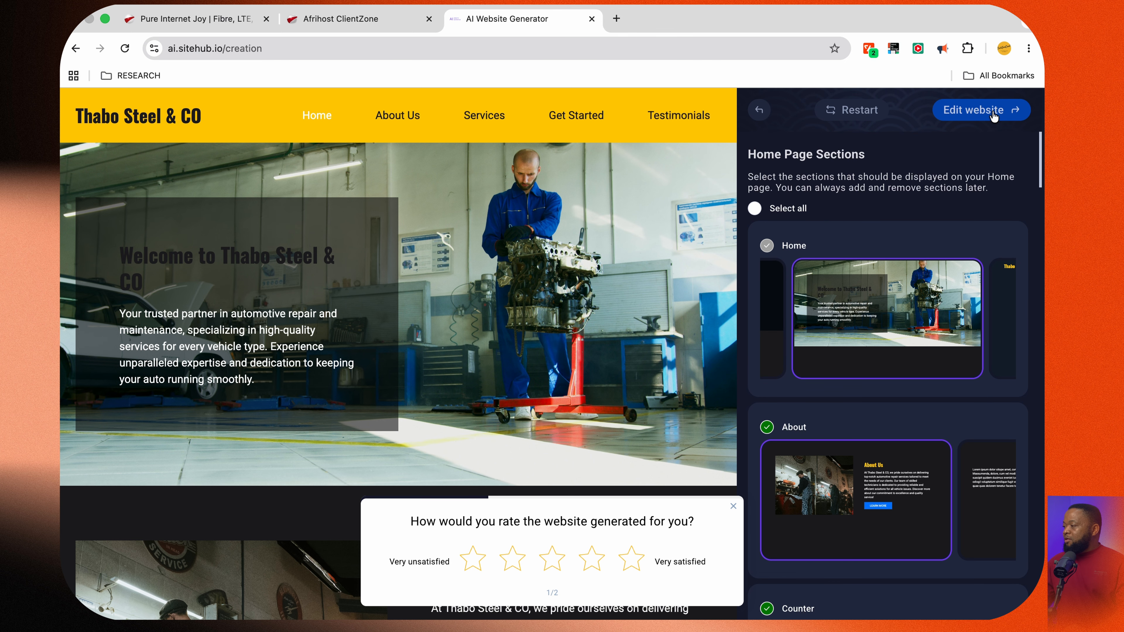
left_click(994, 116)
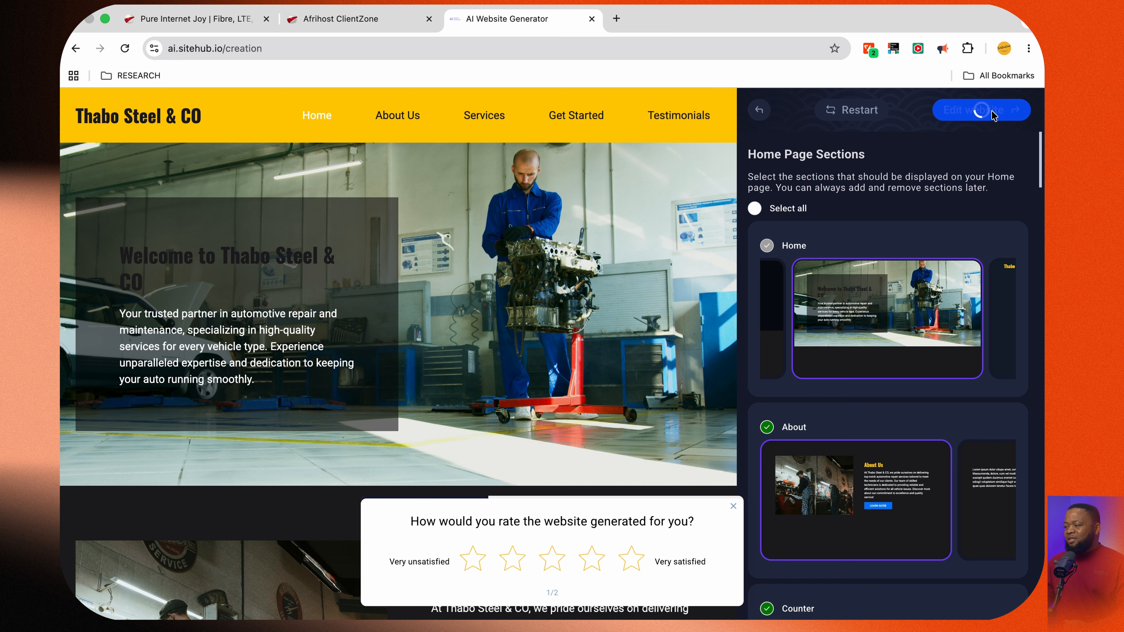